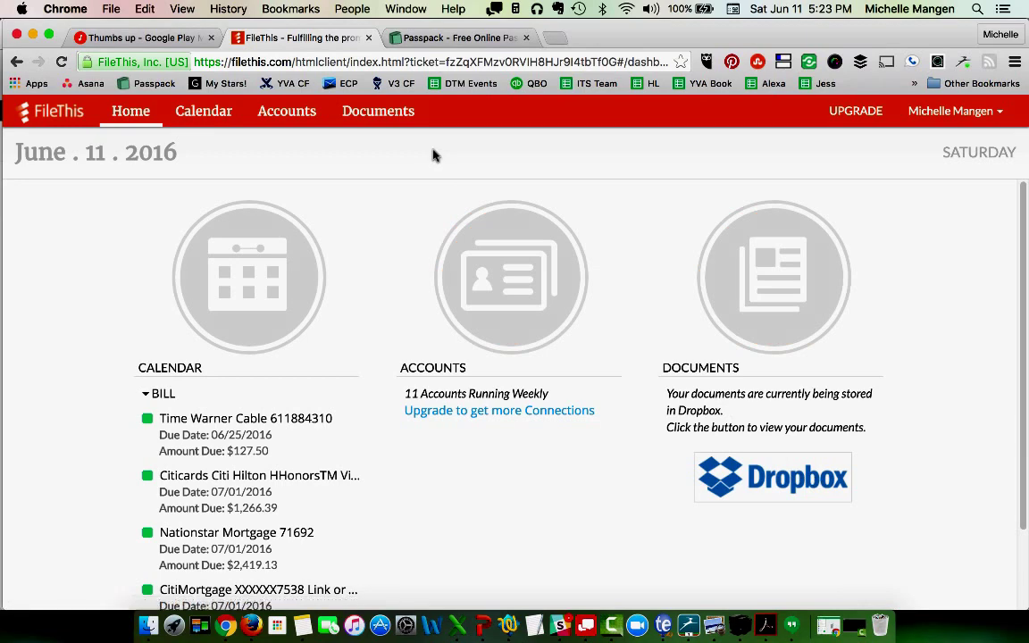
Open the Accounts section to show the available connections
click(287, 123)
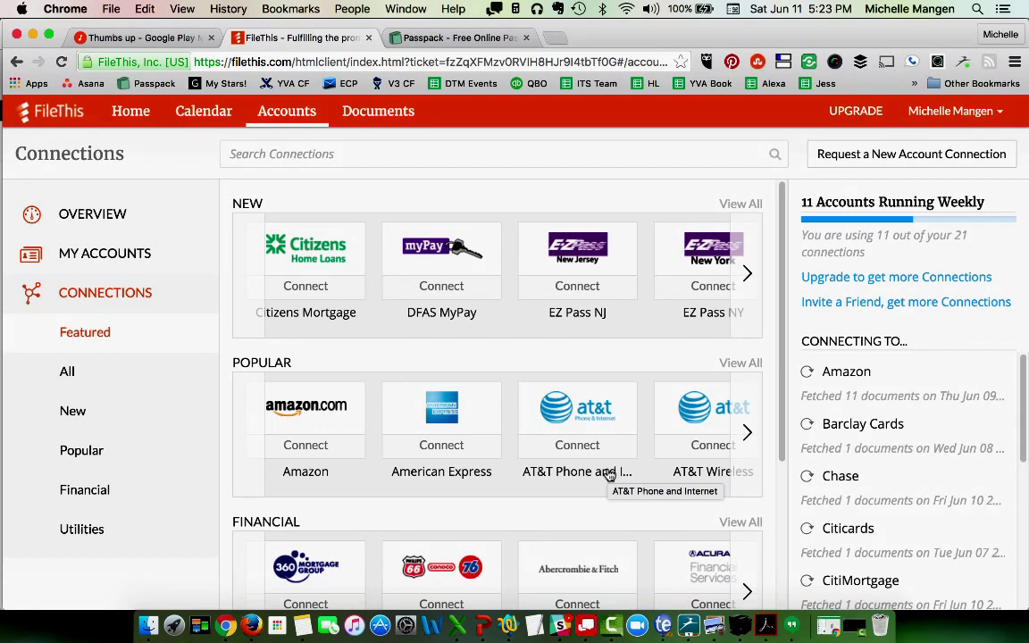
Search connections for '360', choose CapitalOne 360, and enter the account username
click(384, 156)
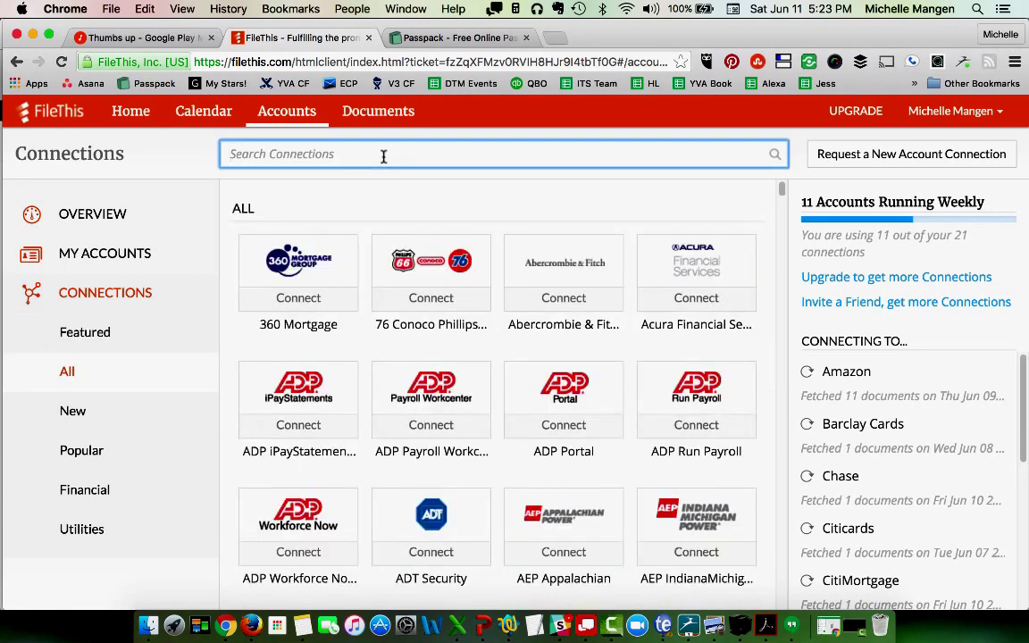
text(360)
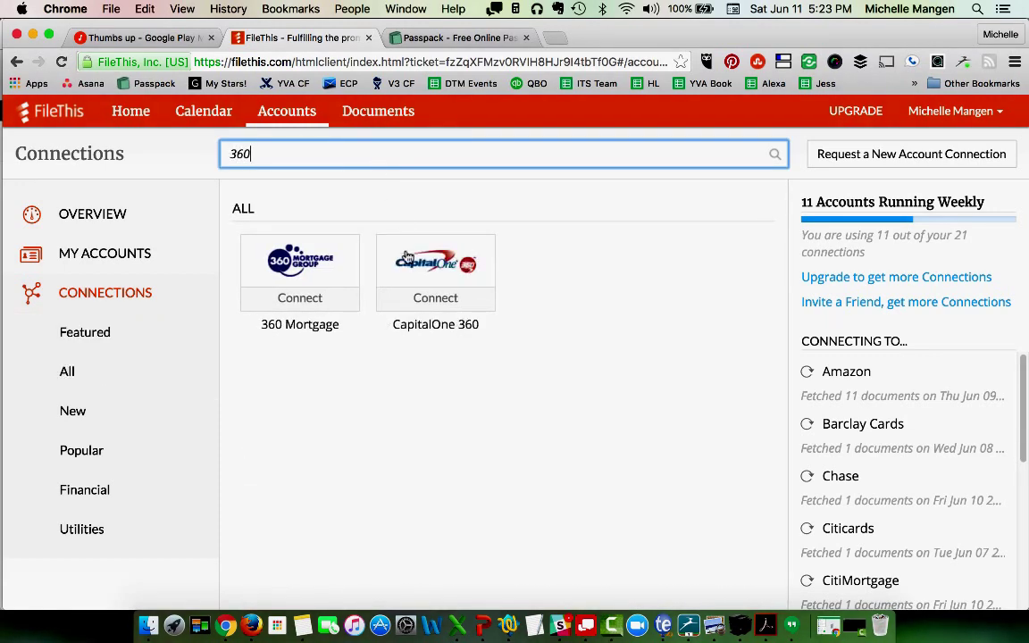
click(407, 264)
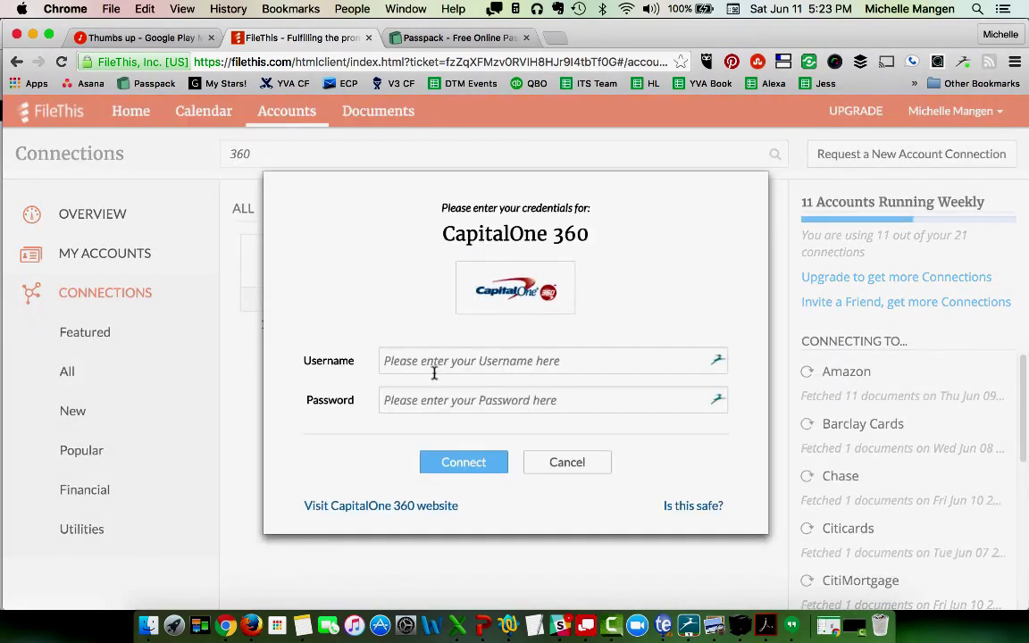
click(437, 362)
key(Tab)
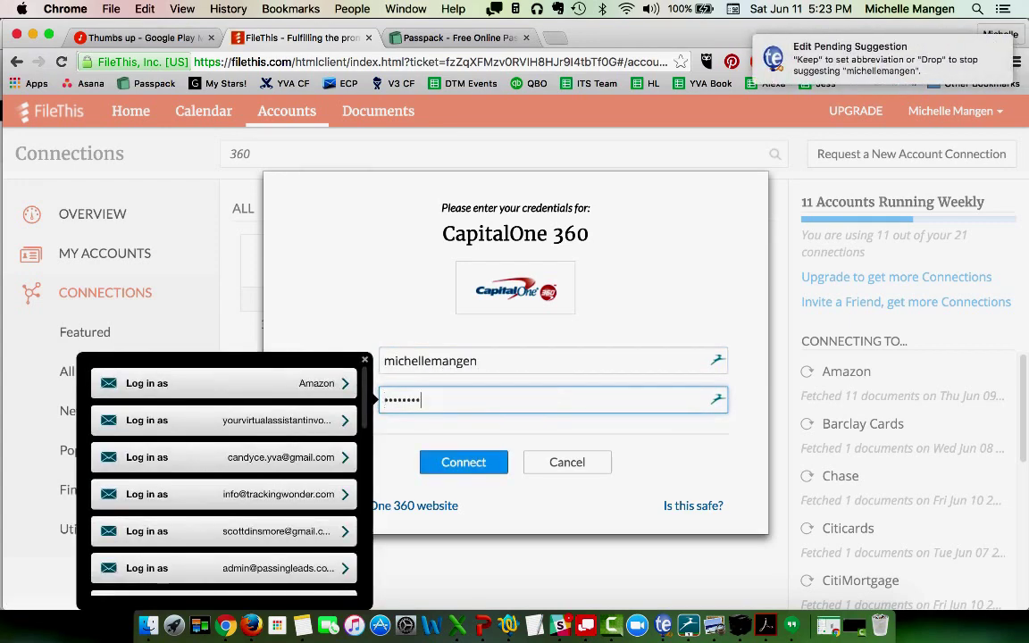
Submit the CapitalOne 360 credentials so the connection starts fetching documents
click(462, 462)
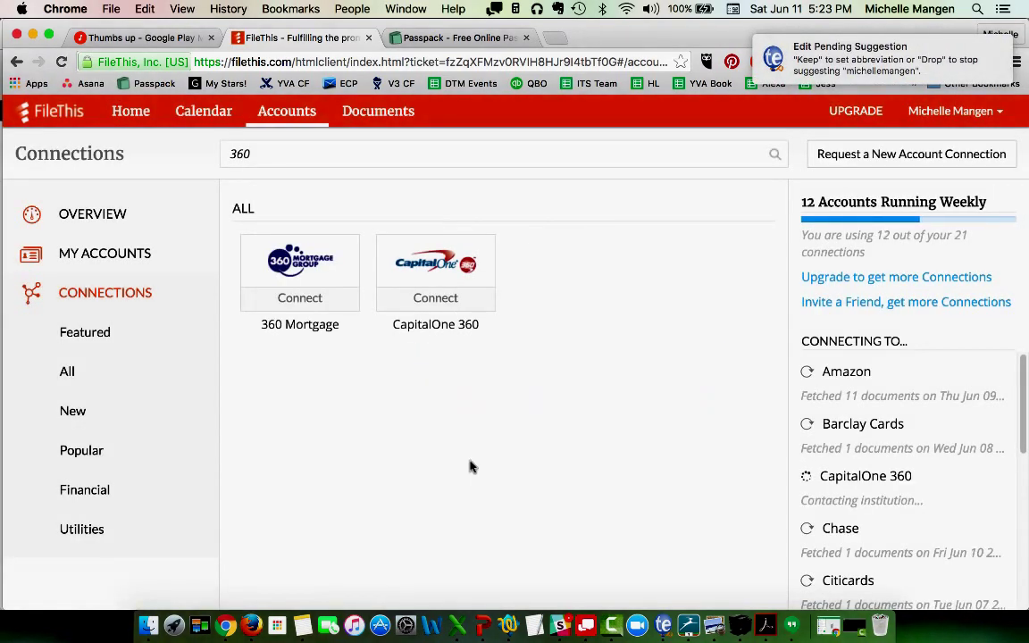